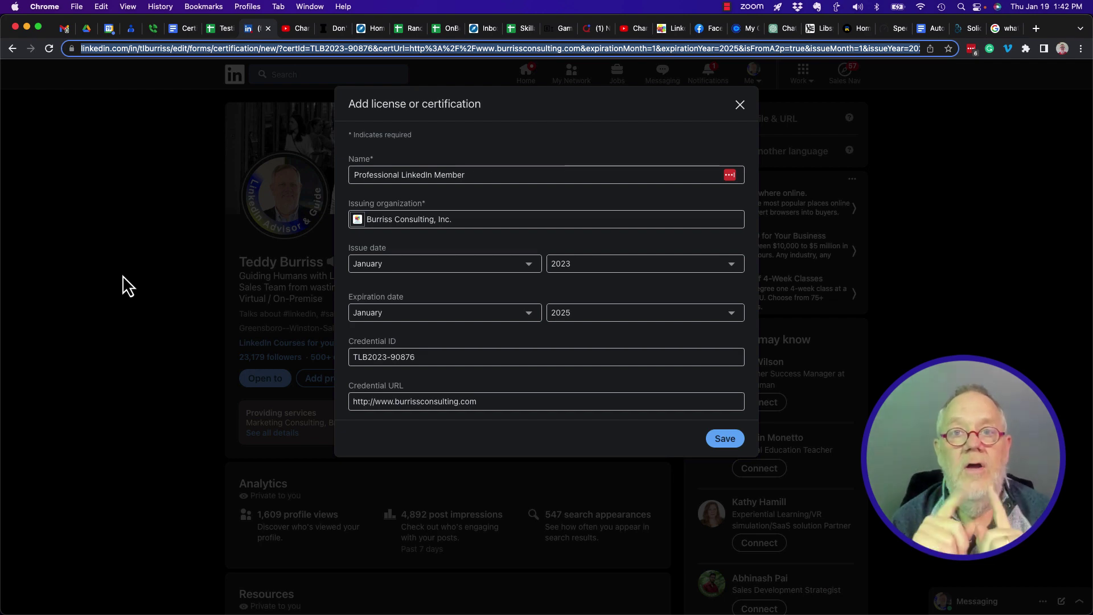
Close the prefilled form, scroll to Licenses & certifications, and start a blank Add license or certification entry.
{"action": "left_click", "coordinate": [194, 363]}
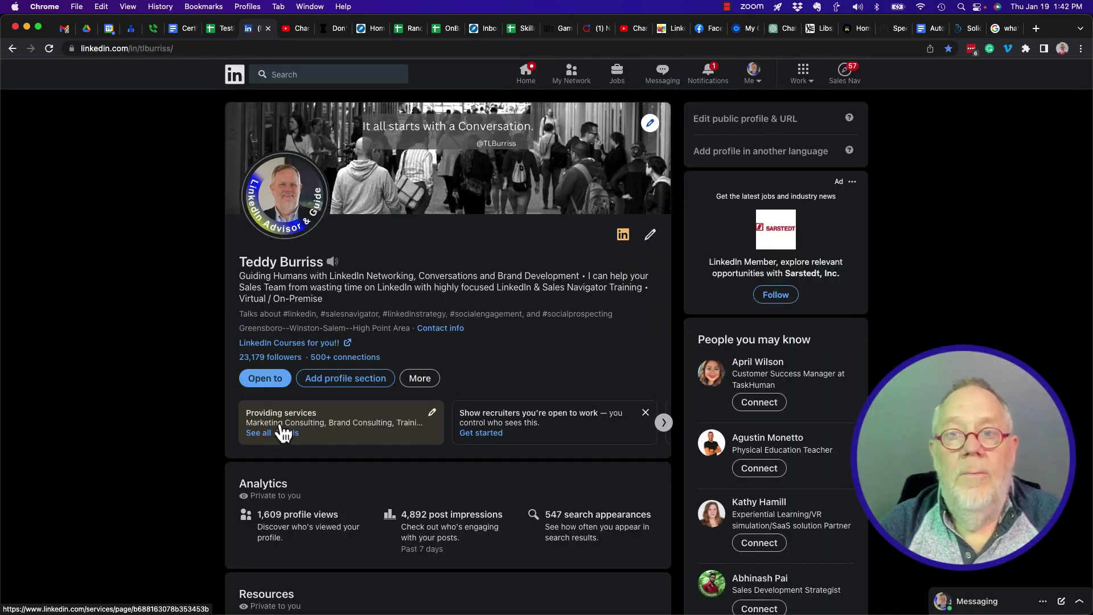
{"action": "scroll", "coordinate": [283, 433], "scroll_direction": "down", "scroll_amount": 10}
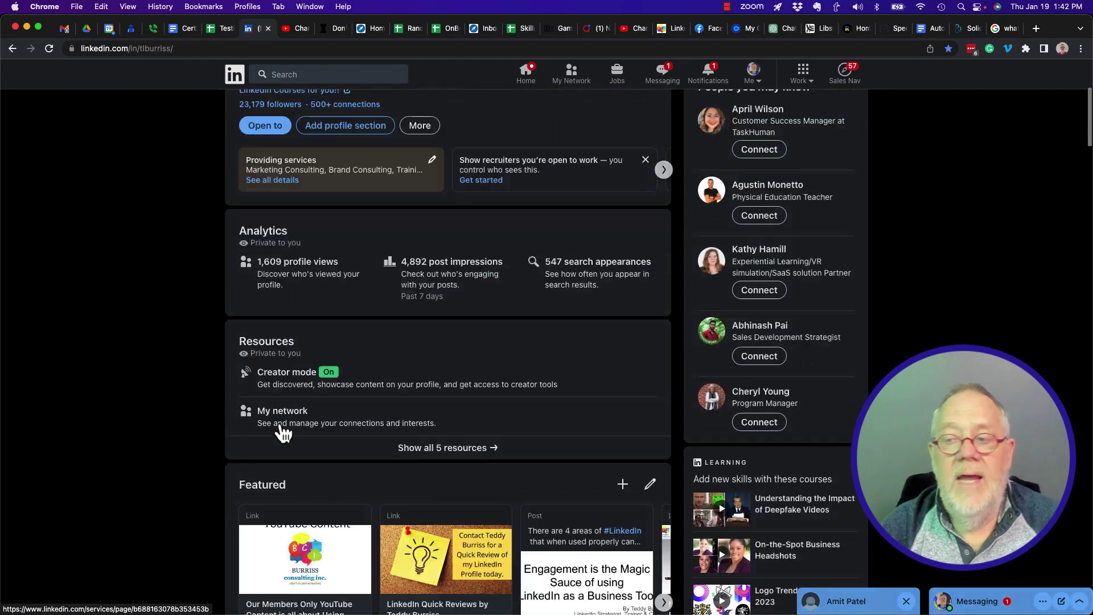
{"action": "scroll", "coordinate": [283, 433], "scroll_direction": "down", "scroll_amount": 15}
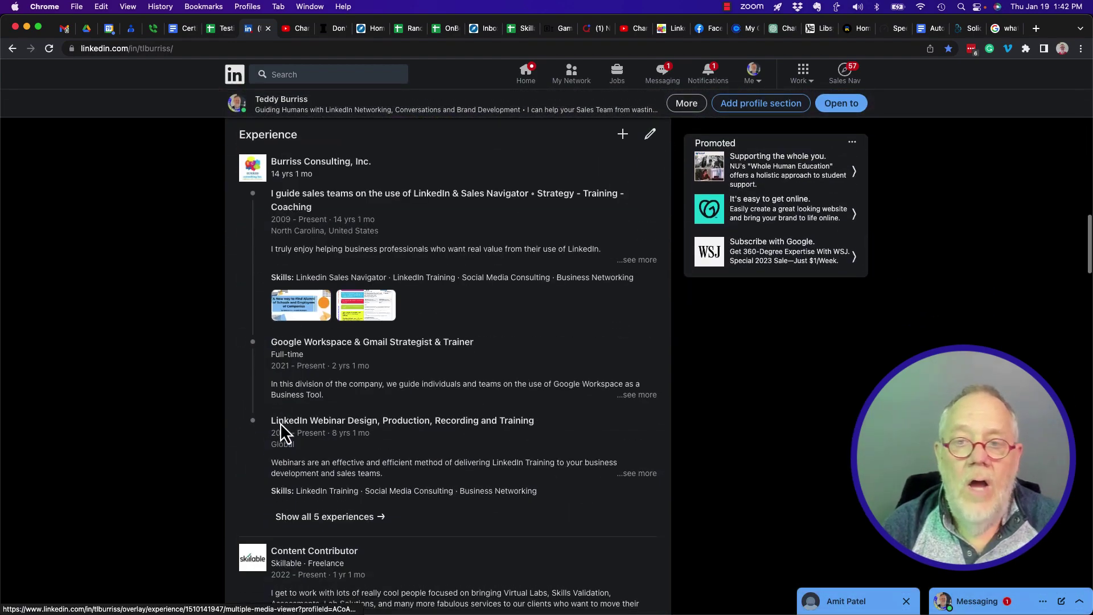
{"action": "scroll", "coordinate": [280, 423], "scroll_direction": "down", "scroll_amount": 10}
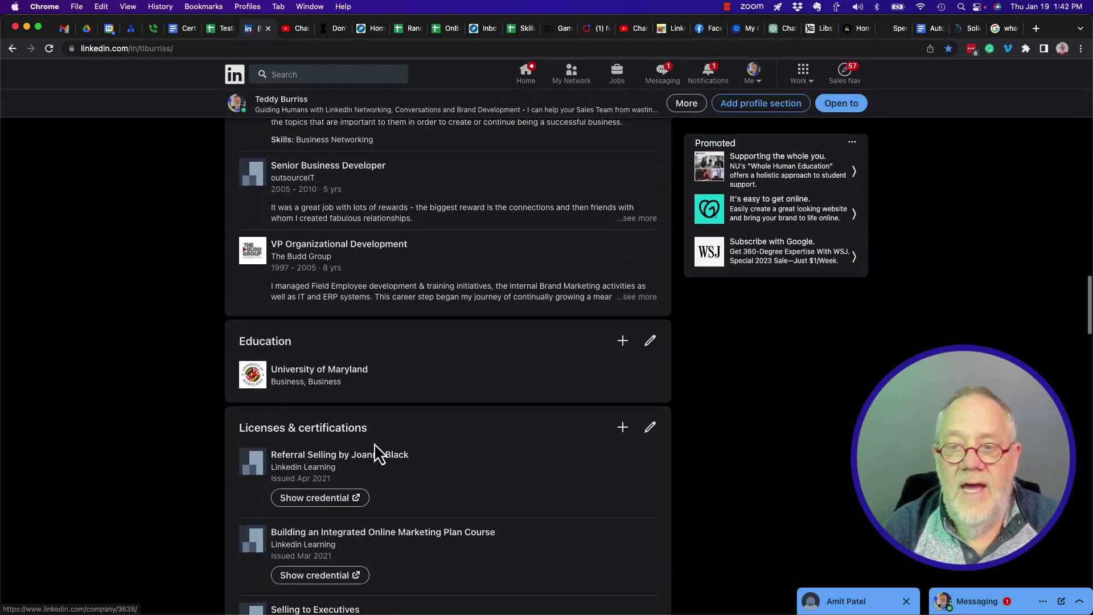
{"action": "left_click", "coordinate": [623, 267]}
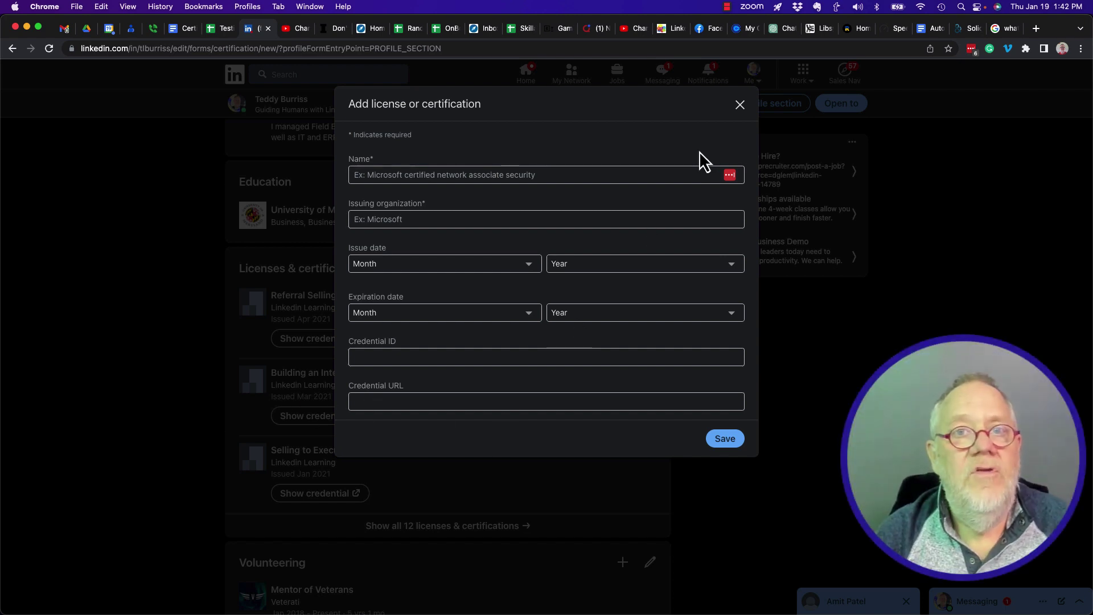
Close the blank form, load the generated certification URL to check the prefilled form, then close it.
{"action": "left_click", "coordinate": [740, 119]}
{"action": "left_click", "coordinate": [474, 50]}
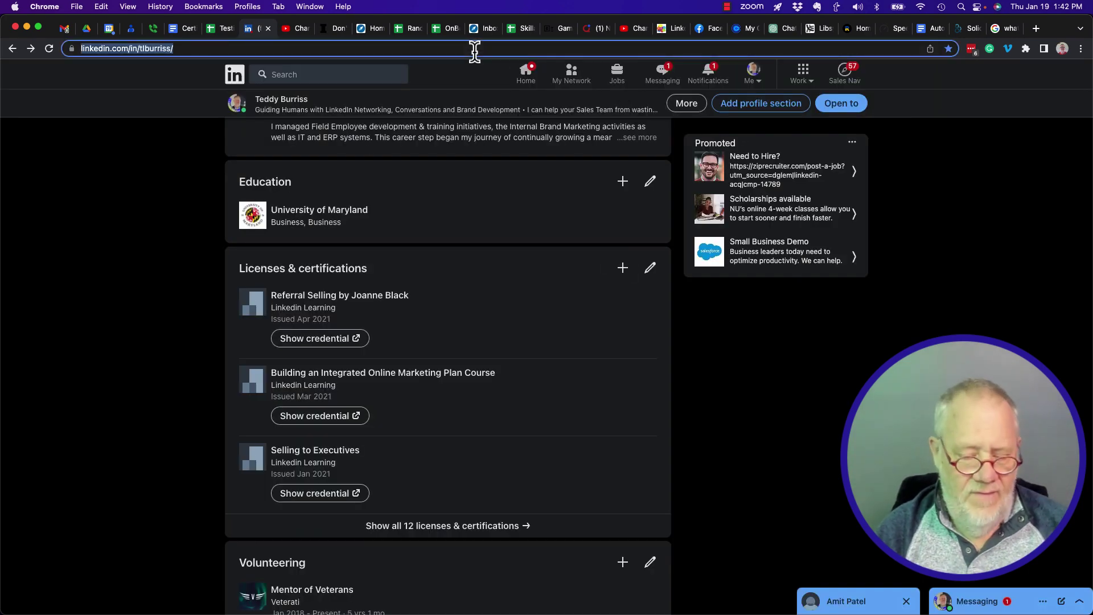
{"action": "key", "text": "super+v"}
{"action": "key", "text": "Return"}
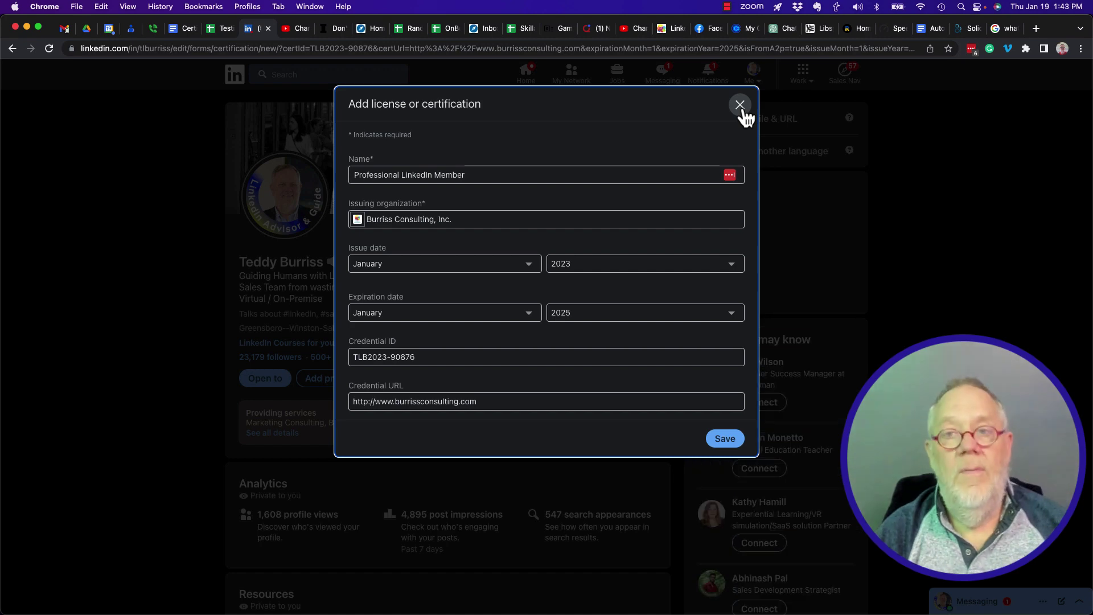
{"action": "left_click", "coordinate": [742, 108]}
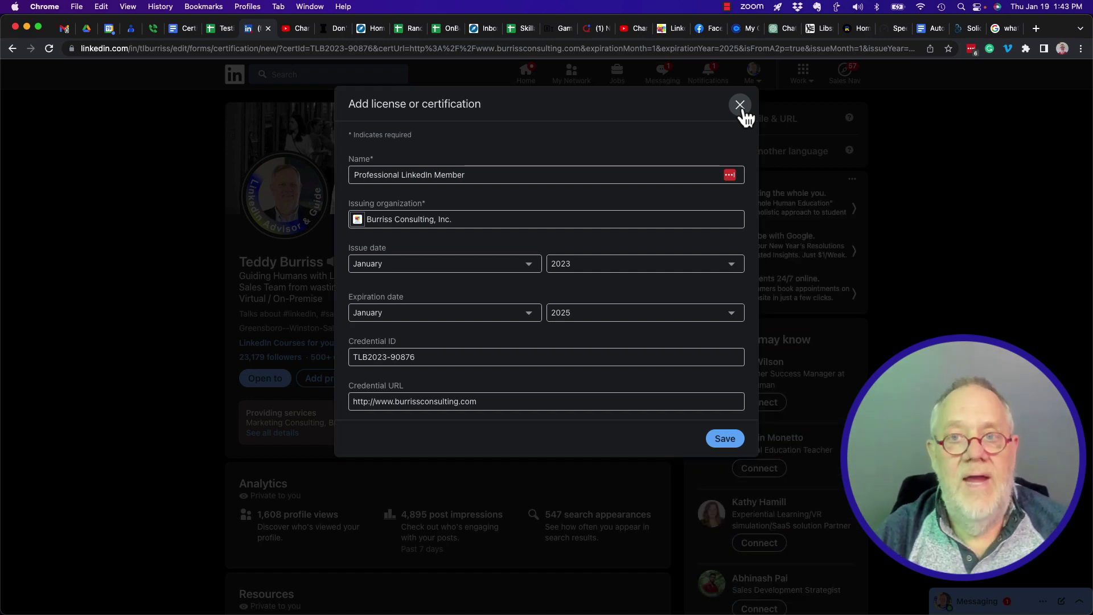
In the spreadsheet, review row 2's Date, Name, Email, CertName and Org Id values.
{"action": "left_click", "coordinate": [219, 28]}
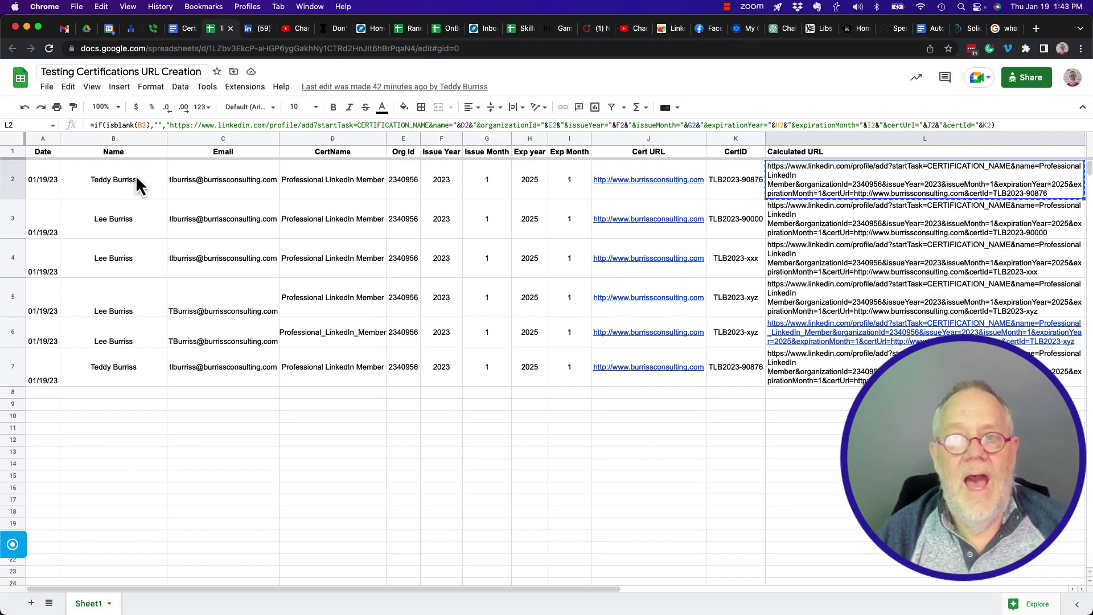
{"action": "left_click", "coordinate": [42, 187]}
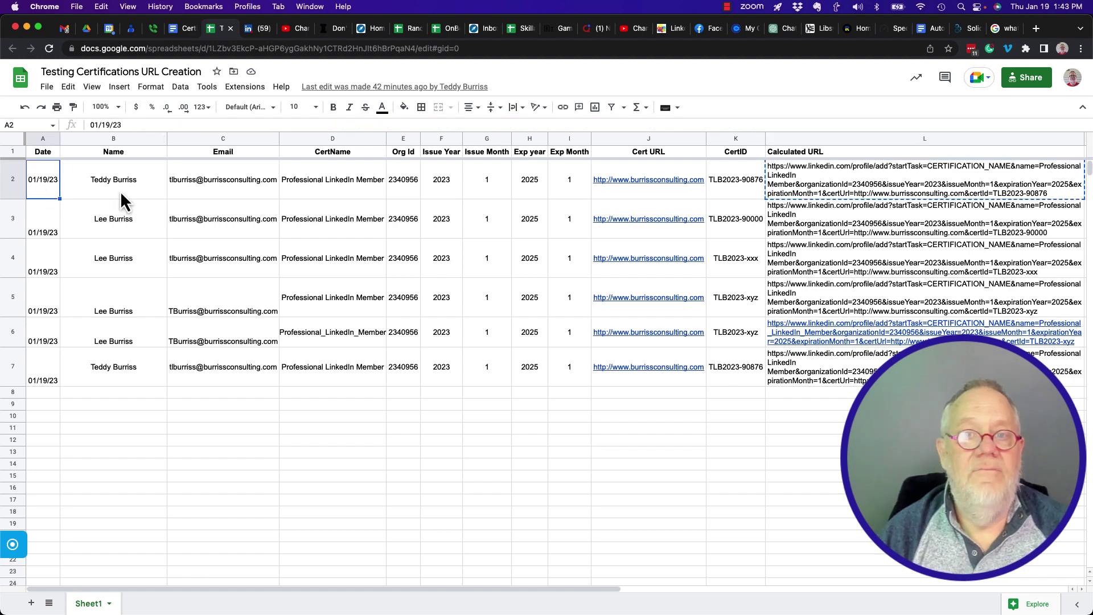
{"action": "left_click", "coordinate": [121, 190]}
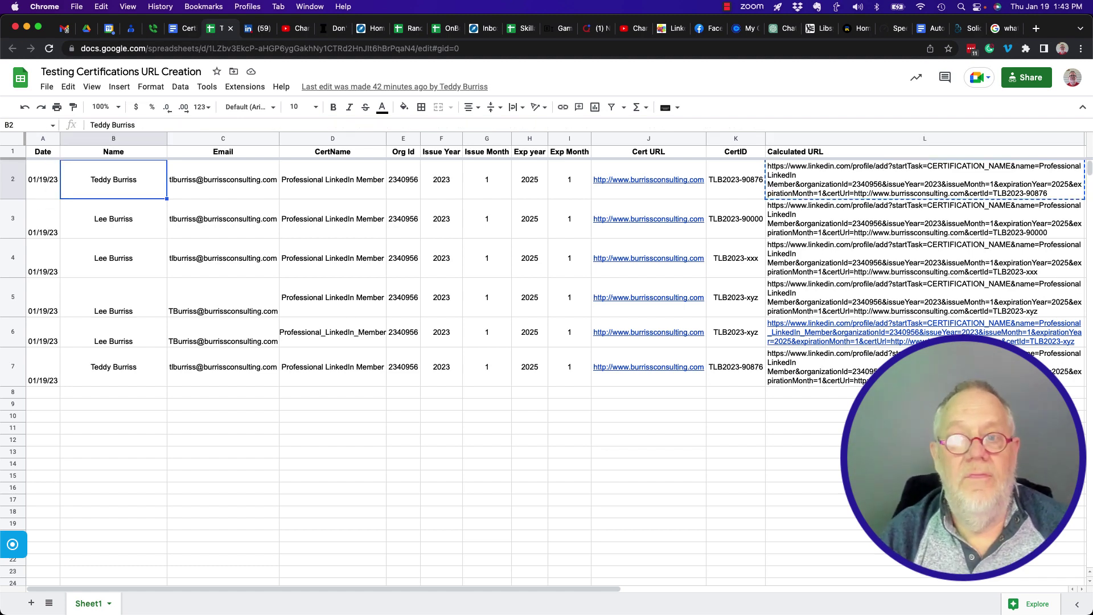
{"action": "left_click", "coordinate": [224, 188]}
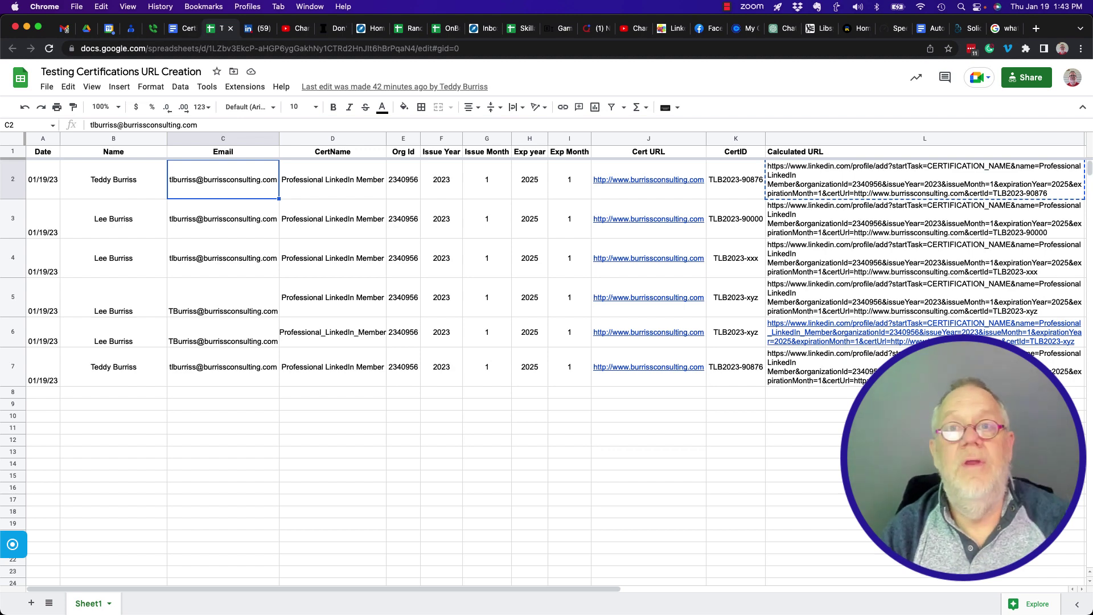
{"action": "left_click", "coordinate": [333, 189]}
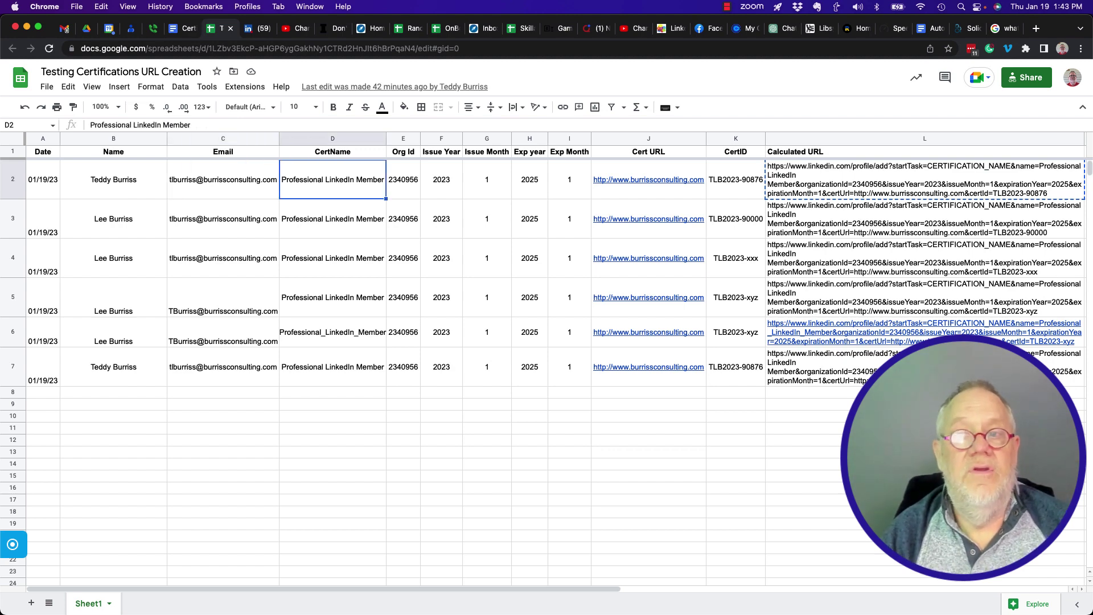
{"action": "left_click", "coordinate": [403, 189]}
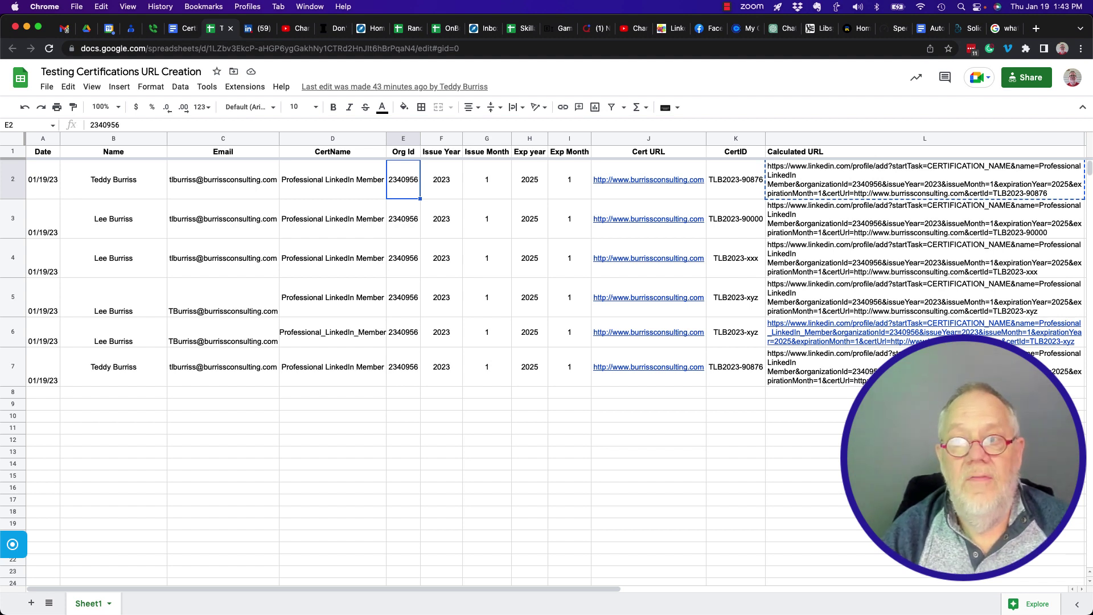
Review row 2's Issue Year, Issue Month, Exp year, Exp Month, Cert URL and CertID values.
{"action": "left_click", "coordinate": [442, 188]}
{"action": "left_click", "coordinate": [488, 189]}
{"action": "left_click", "coordinate": [530, 188]}
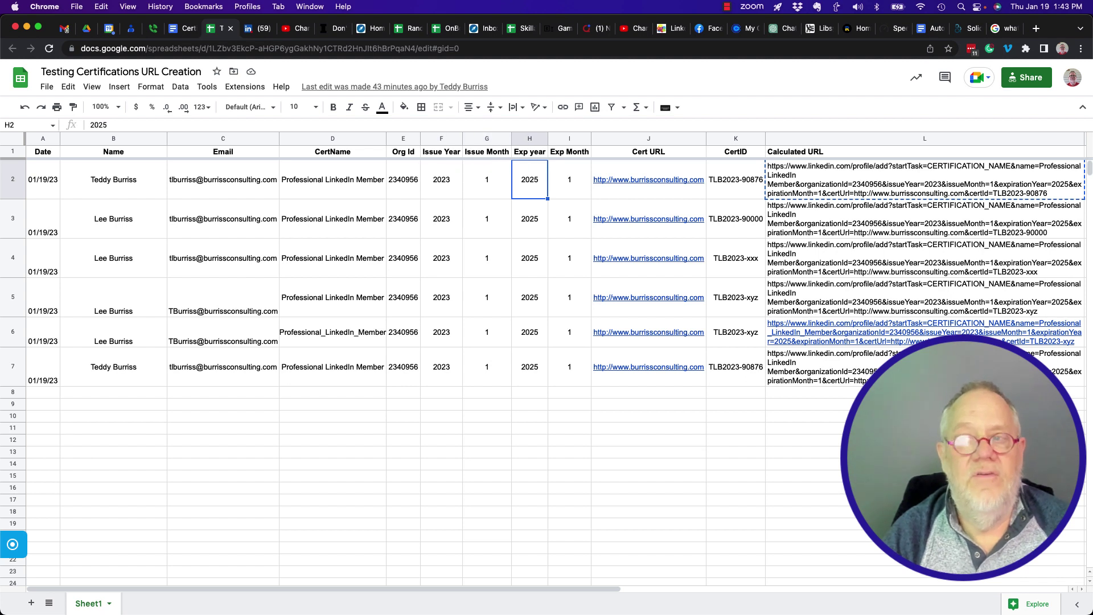
{"action": "left_click", "coordinate": [570, 188]}
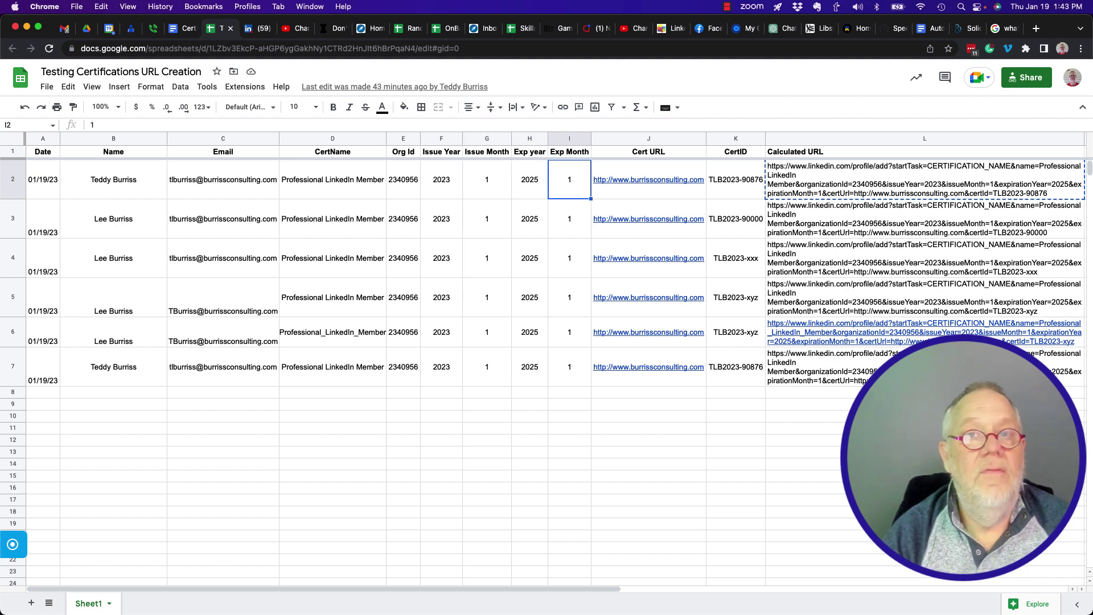
{"action": "left_click", "coordinate": [649, 189]}
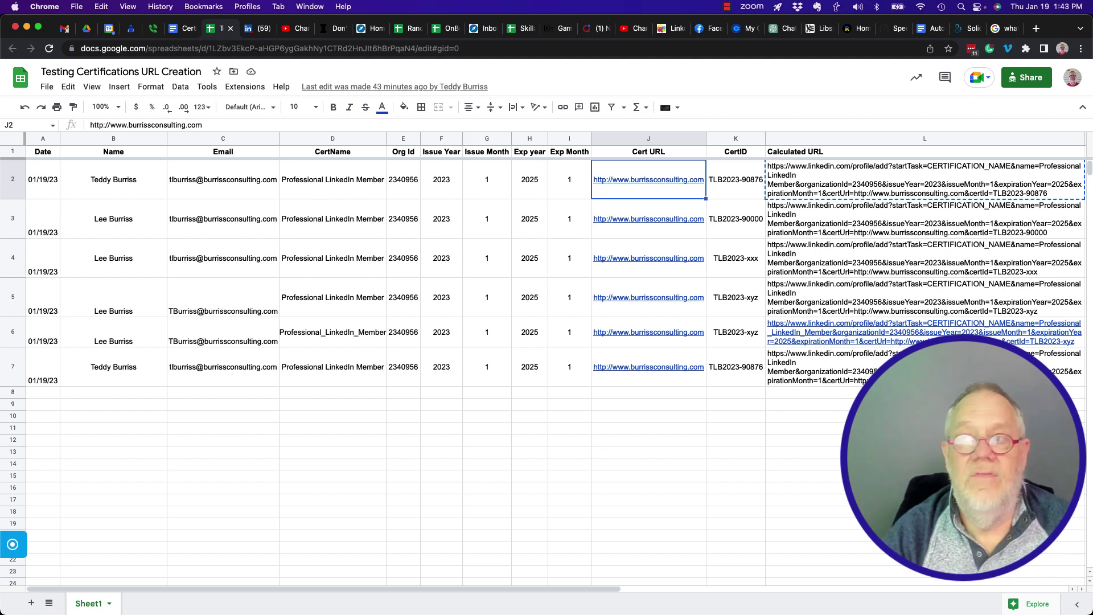
{"action": "left_click", "coordinate": [735, 179]}
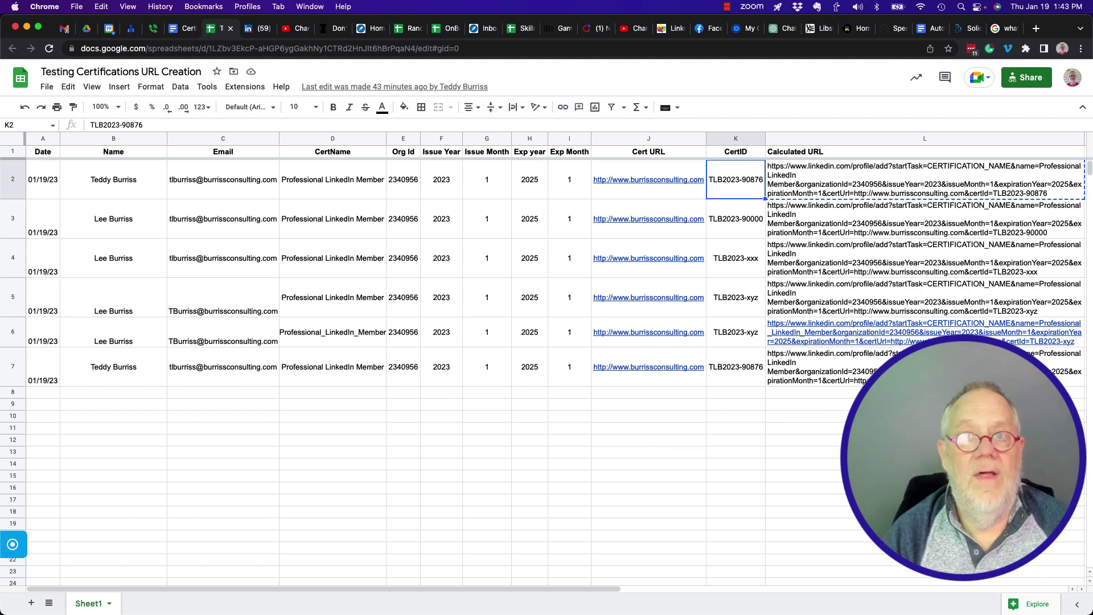
Inspect the Calculated URL formula in L2 and its neighbouring cells.
{"action": "key", "text": "Right"}
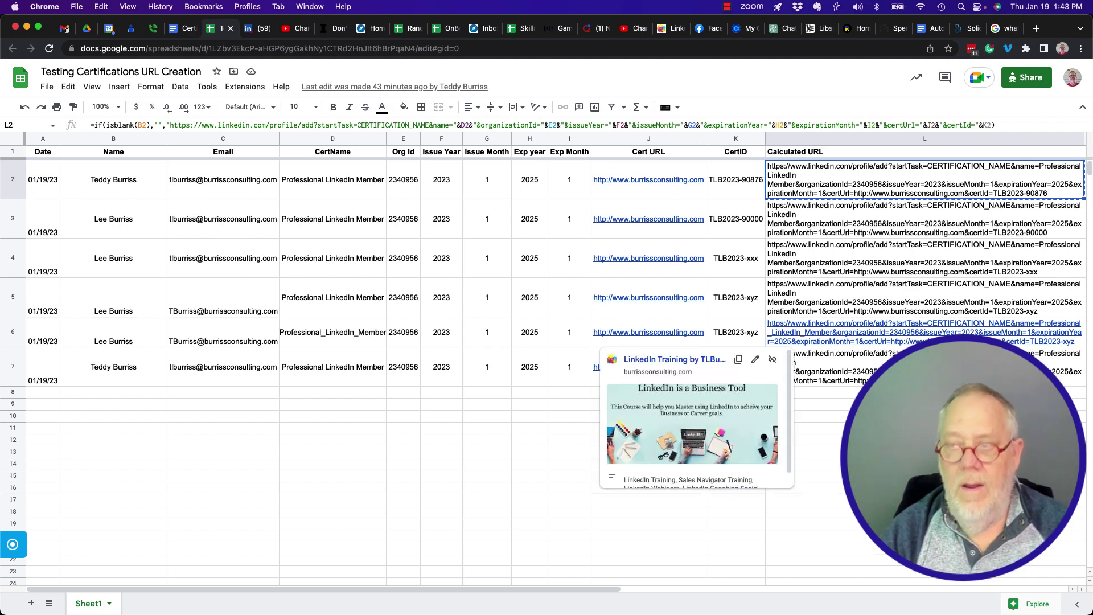
{"action": "key", "text": "Right"}
{"action": "key", "text": "Right"}
{"action": "key", "text": "Right"}
{"action": "key", "text": "Right"}
{"action": "key", "text": "Left"}
{"action": "key", "text": "Left"}
{"action": "key", "text": "Left"}
{"action": "key", "text": "Left"}
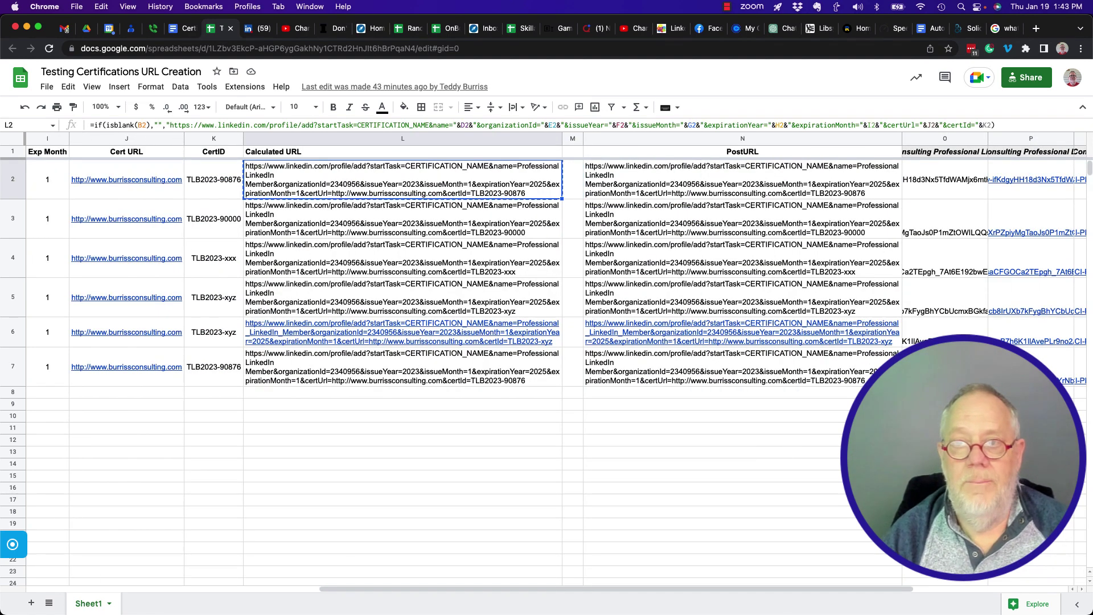
Set the A1:L7 table text to font size 12 and copy the PostURL from N2.
{"action": "key", "text": "super+a"}
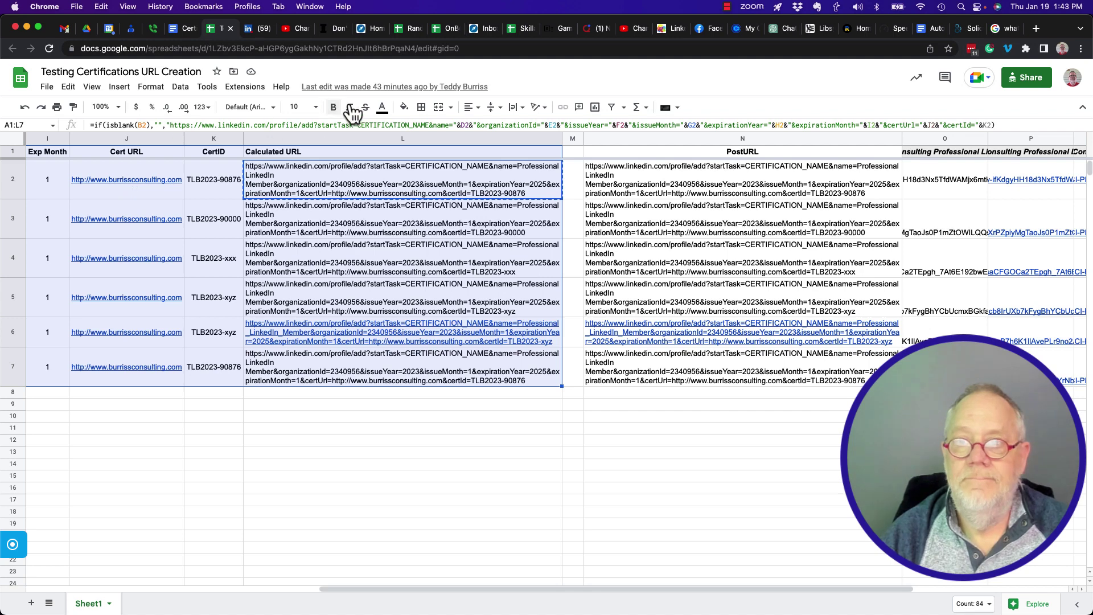
{"action": "left_click", "coordinate": [301, 107]}
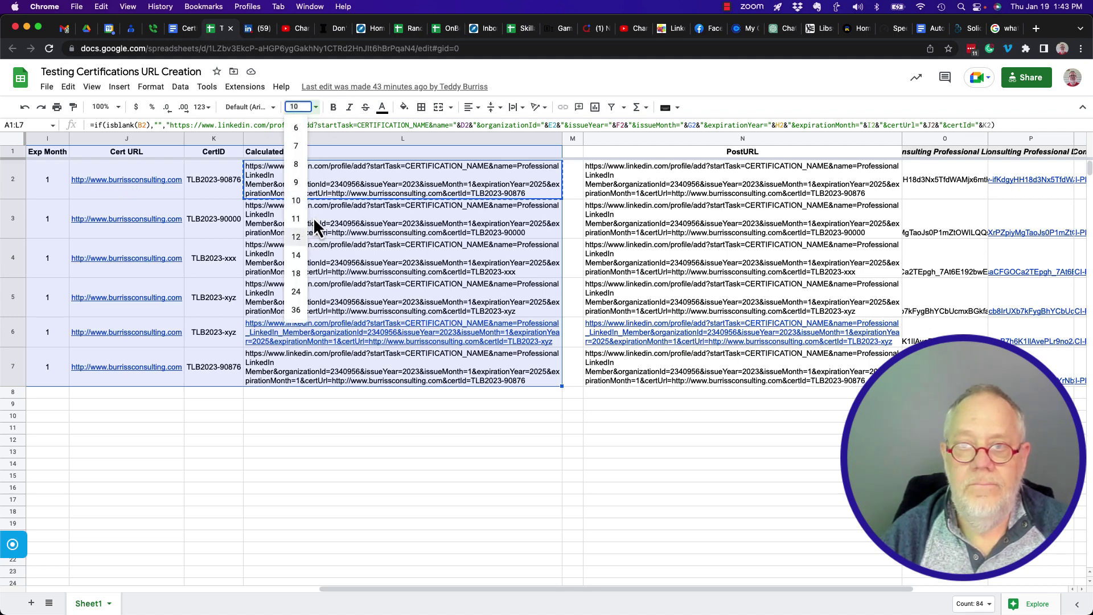
{"action": "left_click", "coordinate": [302, 237]}
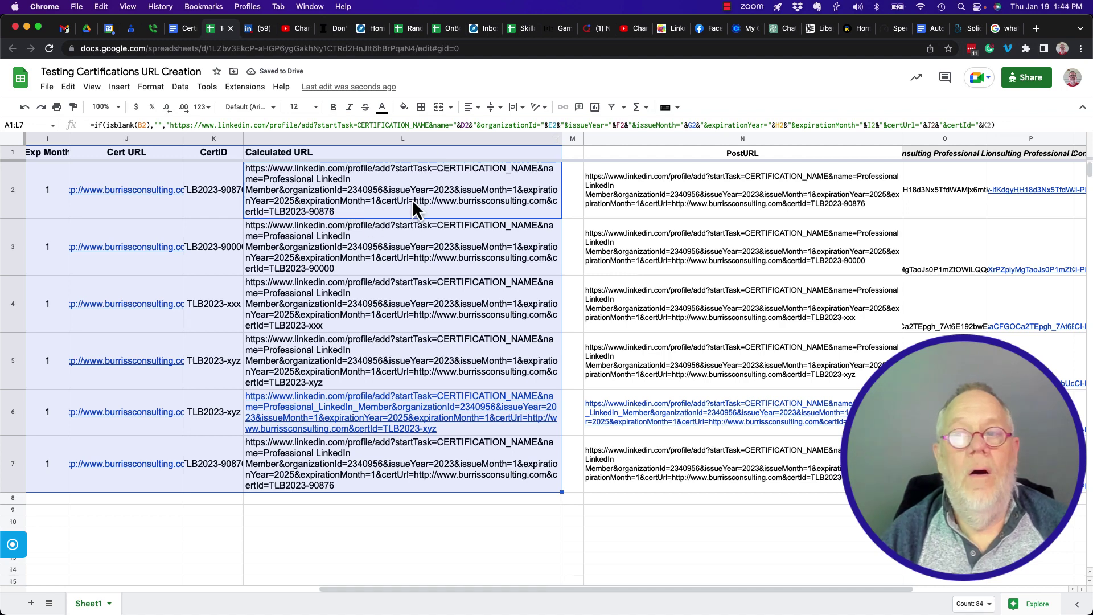
{"action": "left_click", "coordinate": [618, 194]}
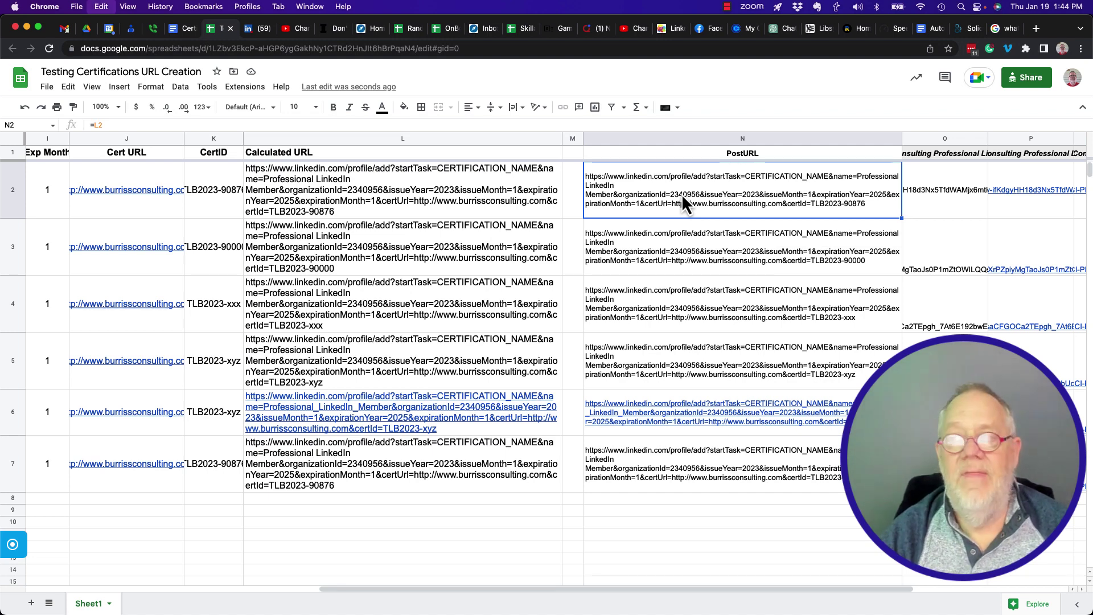
{"action": "key", "text": "super+c"}
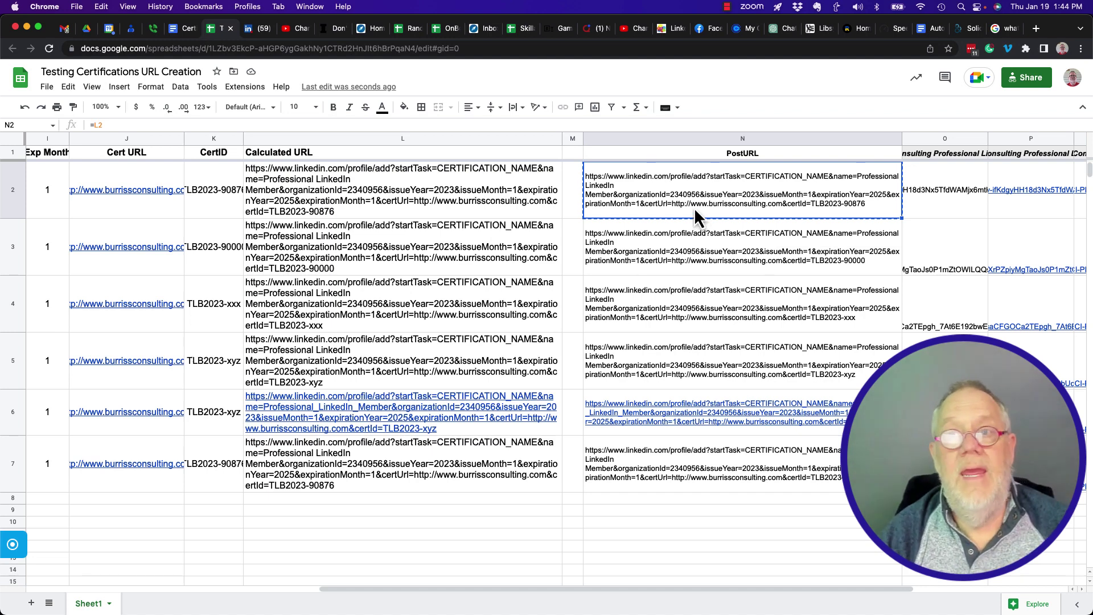
Load the copied N2 URL in LinkedIn, check and close the prefilled certification form, then return to Sheets.
{"action": "left_click", "coordinate": [247, 31]}
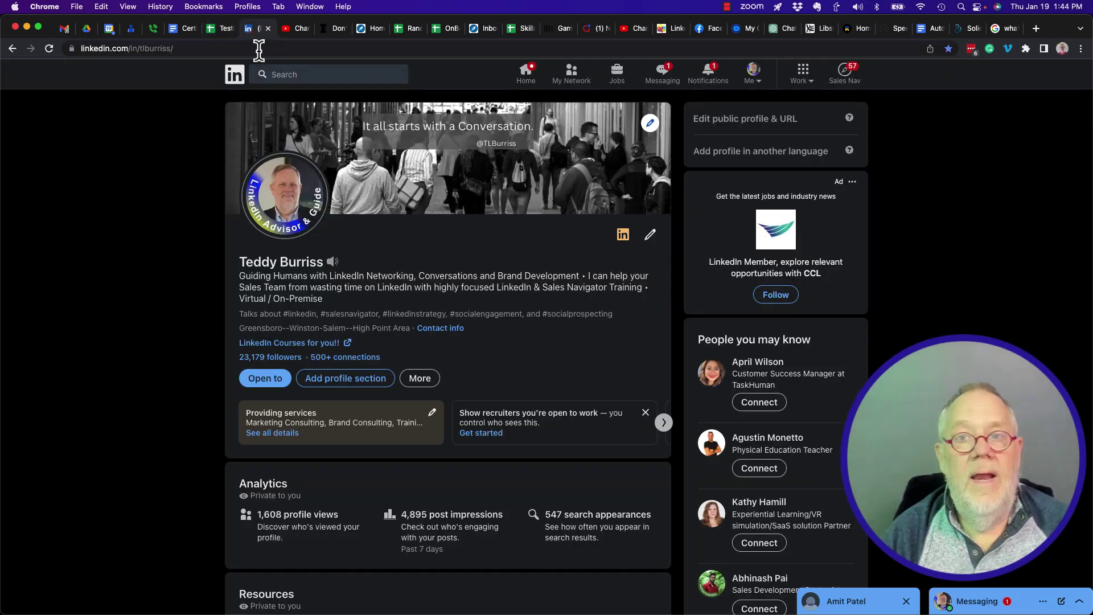
{"action": "left_click", "coordinate": [261, 49]}
{"action": "key", "text": "cmd+v"}
{"action": "key", "text": "Return"}
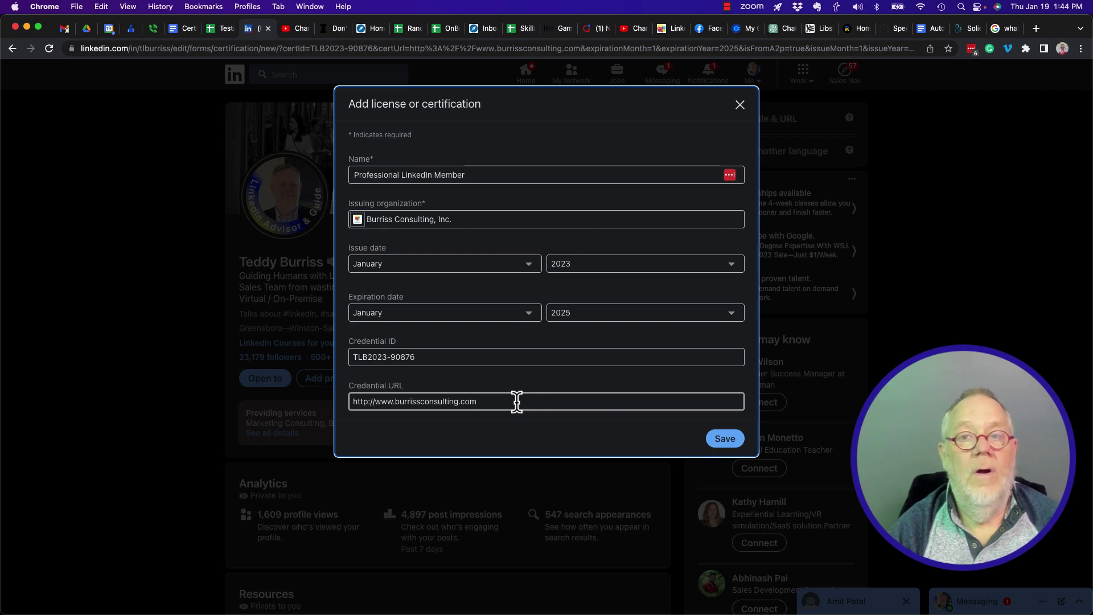
{"action": "left_click", "coordinate": [739, 106]}
{"action": "left_click", "coordinate": [215, 29]}
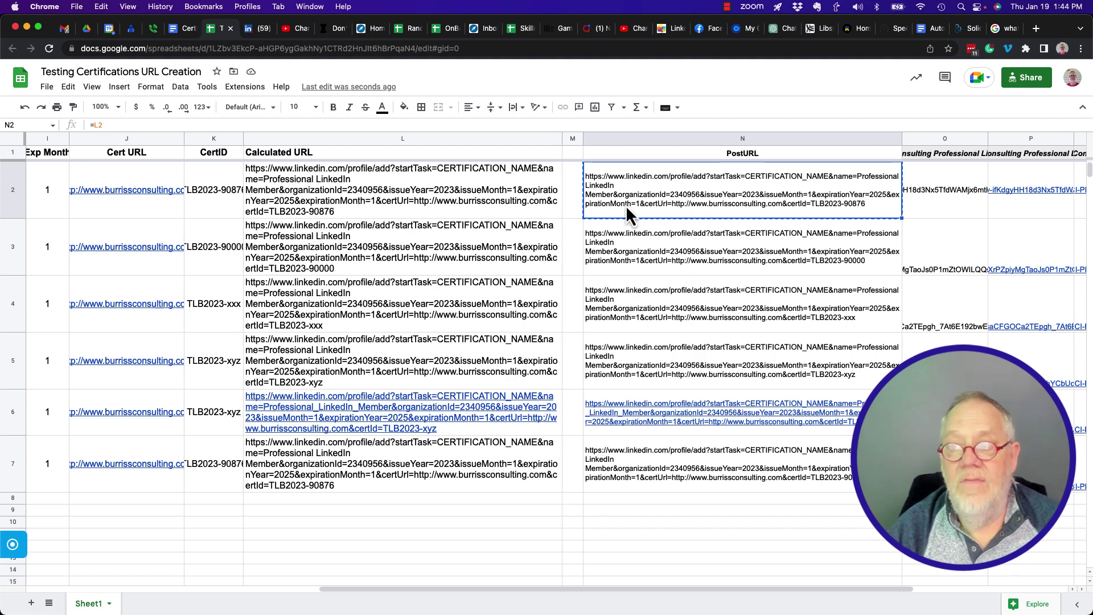
{"action": "scroll", "coordinate": [168, 195], "scroll_direction": "left", "scroll_amount": 10}
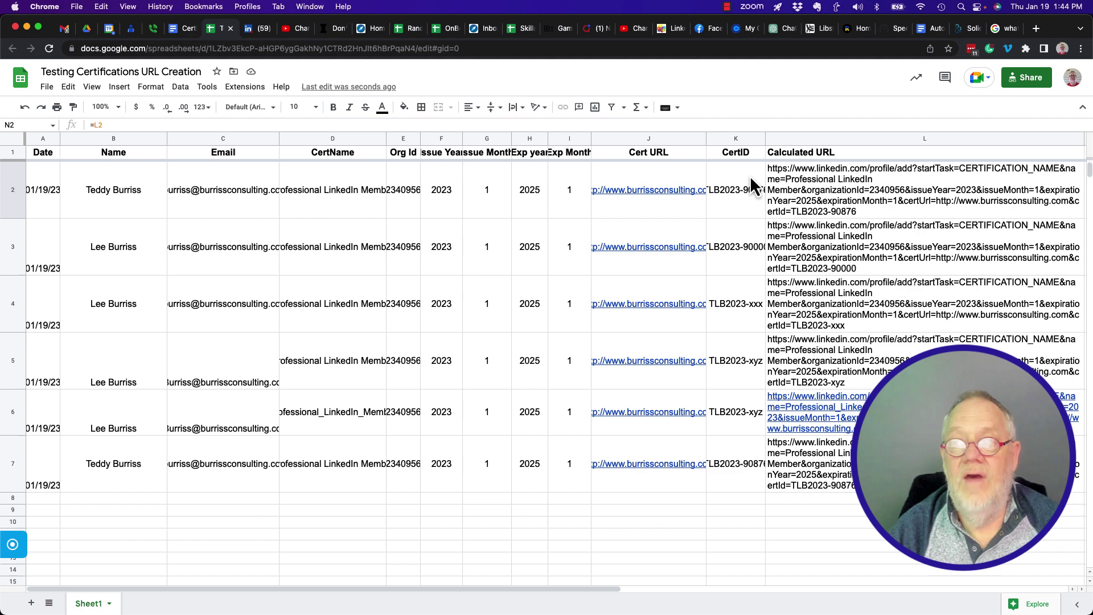
{"action": "scroll", "coordinate": [751, 175], "scroll_direction": "right", "scroll_amount": 10}
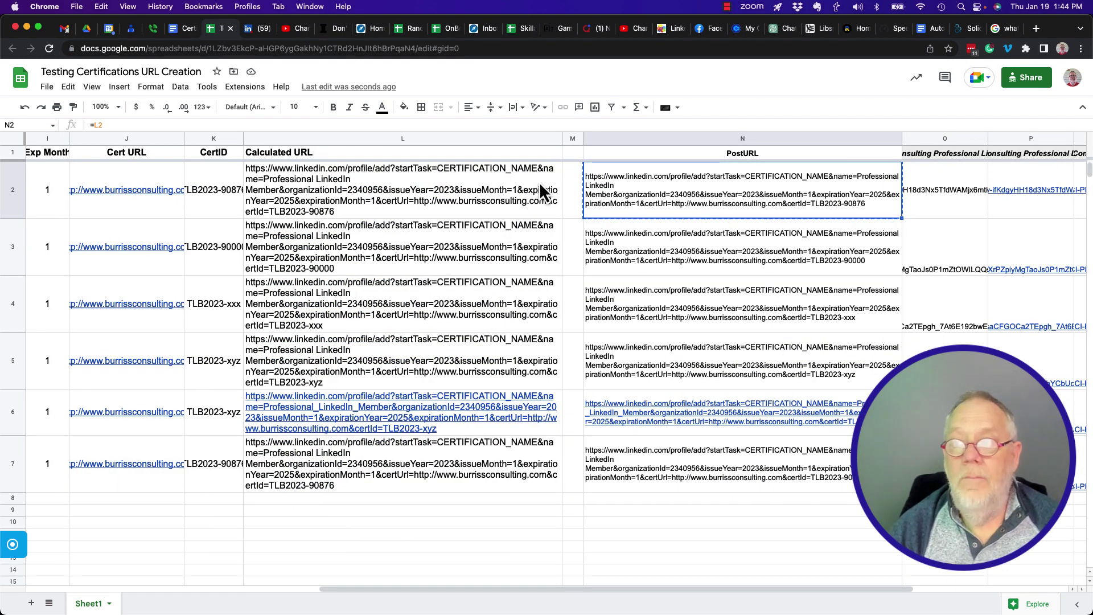
{"action": "left_click", "coordinate": [435, 190]}
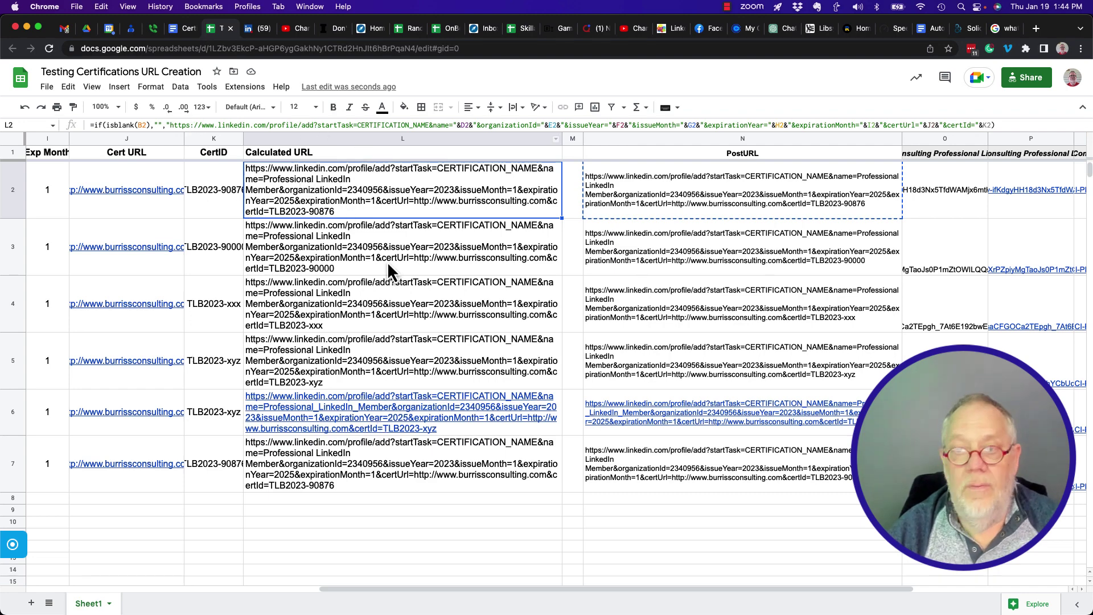
{"action": "scroll", "coordinate": [379, 295], "scroll_direction": "left", "scroll_amount": 10}
{"action": "scroll", "coordinate": [380, 295], "scroll_direction": "down", "scroll_amount": 1}
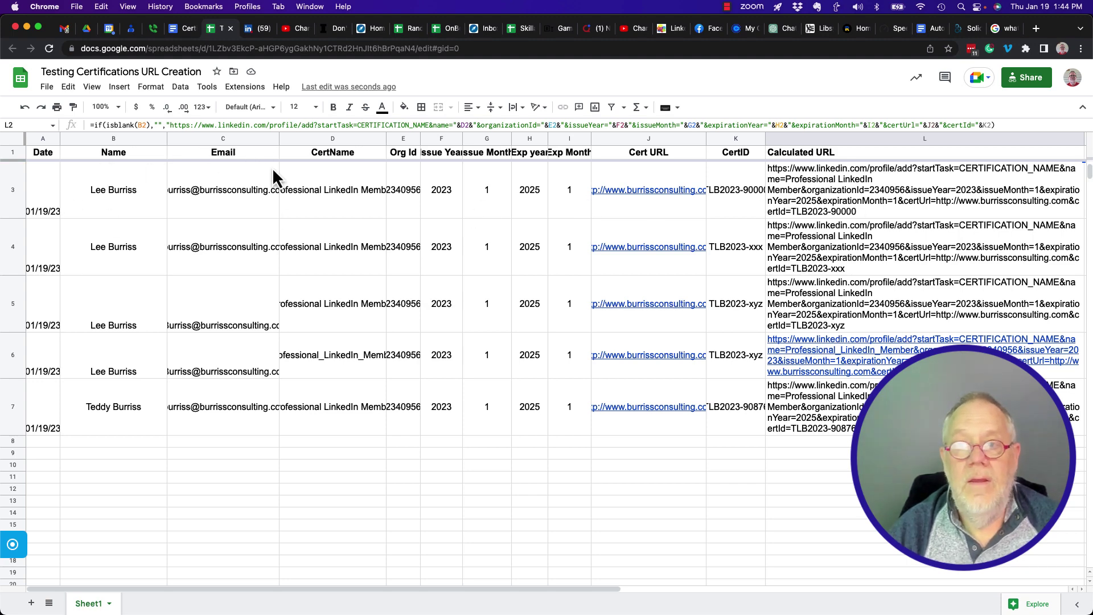
{"action": "scroll", "coordinate": [321, 214], "scroll_direction": "right", "scroll_amount": 5}
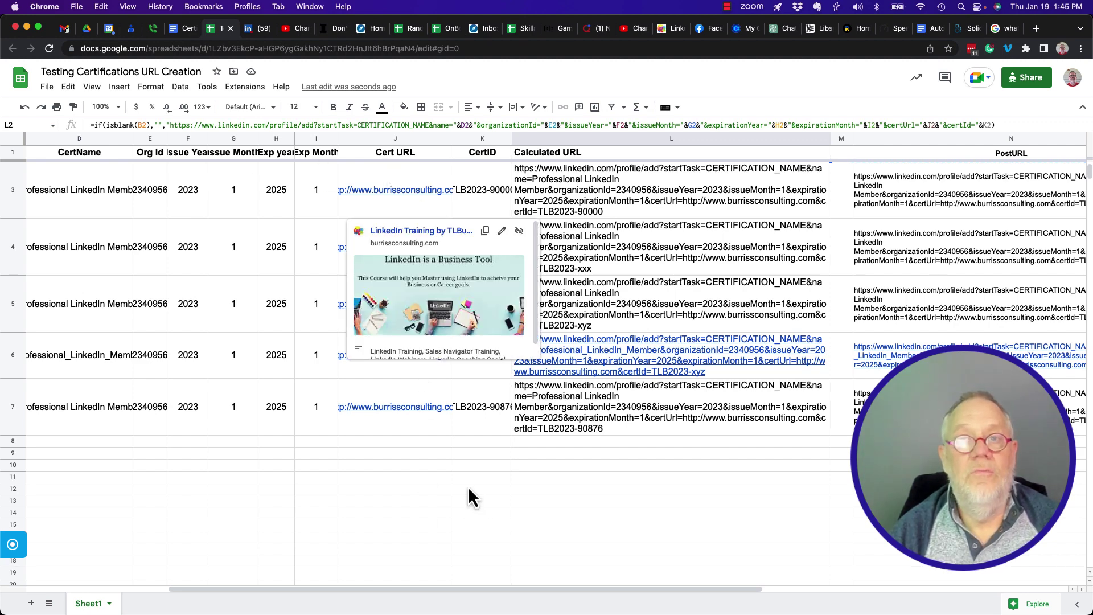
{"action": "left_click", "coordinate": [578, 197]}
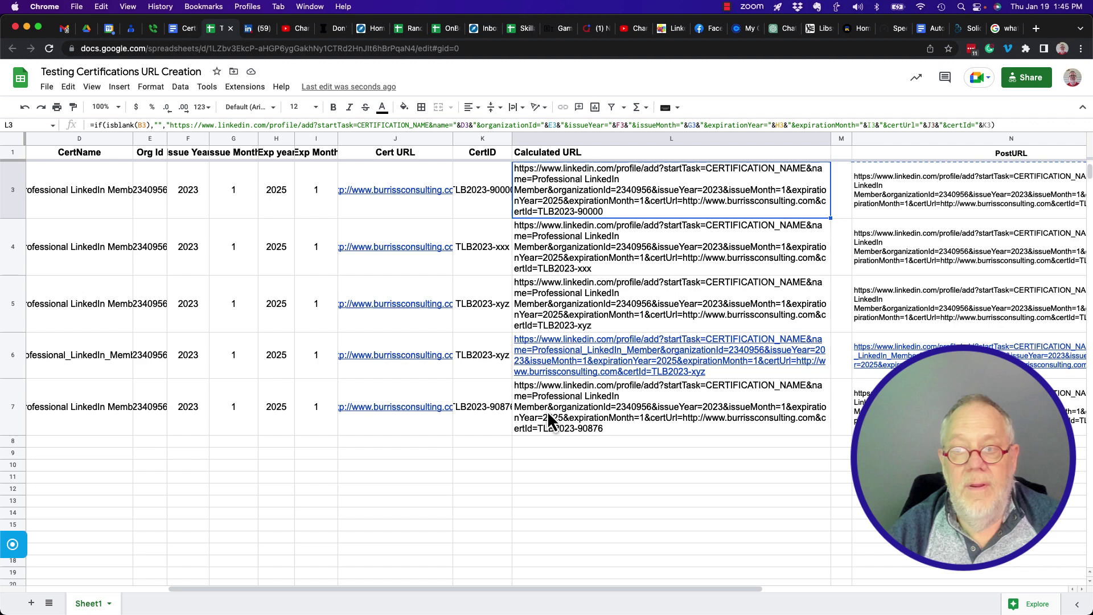
{"action": "scroll", "coordinate": [547, 411], "scroll_direction": "left", "scroll_amount": 5}
Copy row 7's certificate data into a new row 8.
{"action": "left_click", "coordinate": [91, 427]}
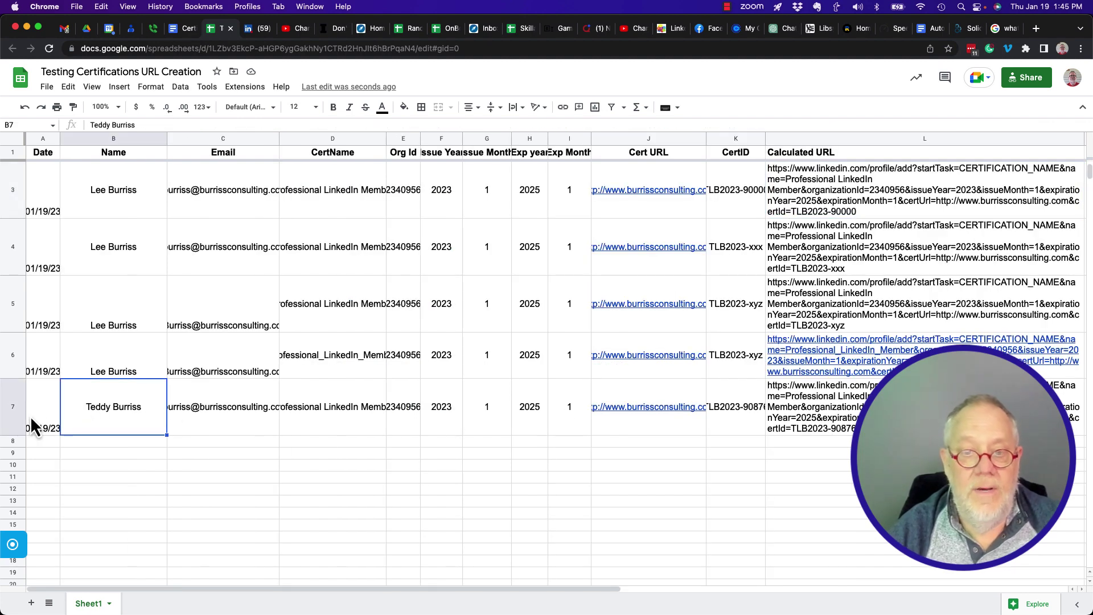
{"action": "left_click_drag", "start_coordinate": [30, 417], "coordinate": [735, 417]}
{"action": "key", "text": "super+c"}
{"action": "key", "text": "Down"}
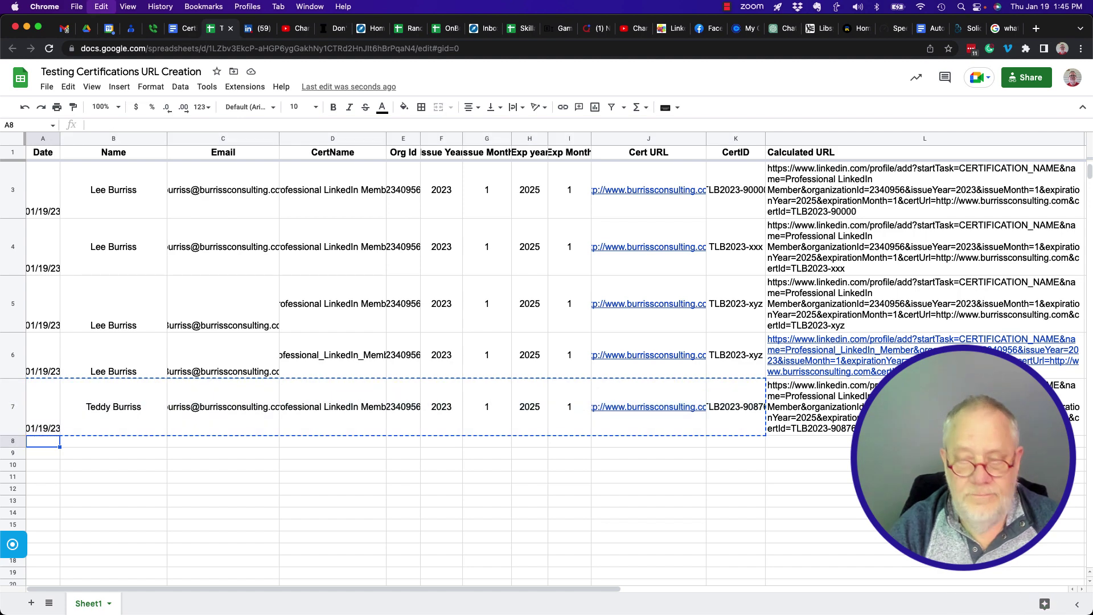
{"action": "key", "text": "super+v"}
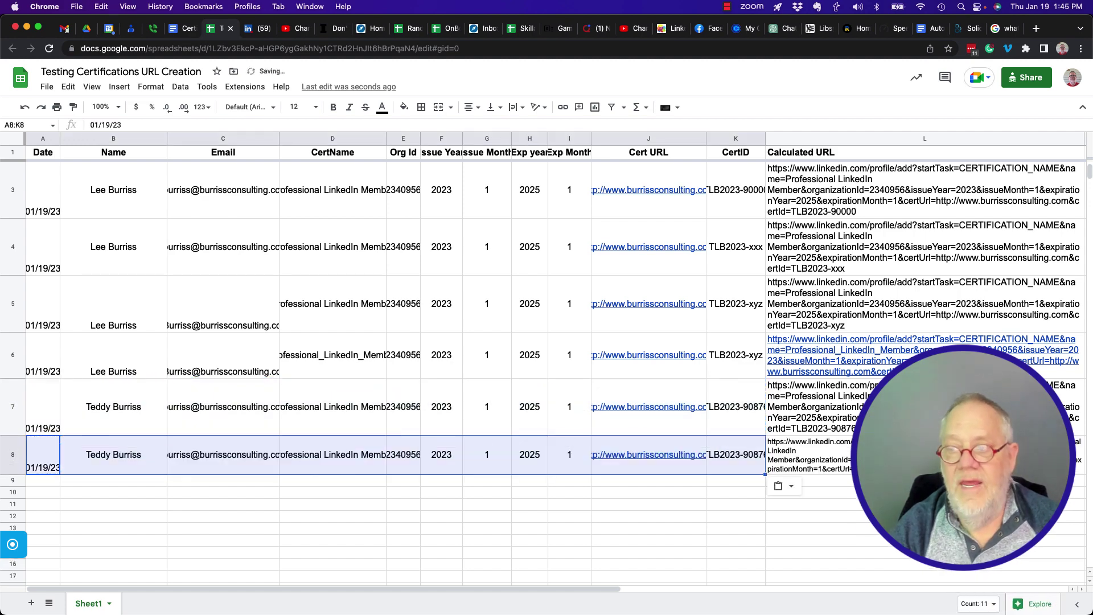
Check row 8's calculated URL and copy its new PostURL from N8.
{"action": "left_click", "coordinate": [807, 457]}
{"action": "scroll", "coordinate": [807, 457], "scroll_direction": "right", "scroll_amount": 10}
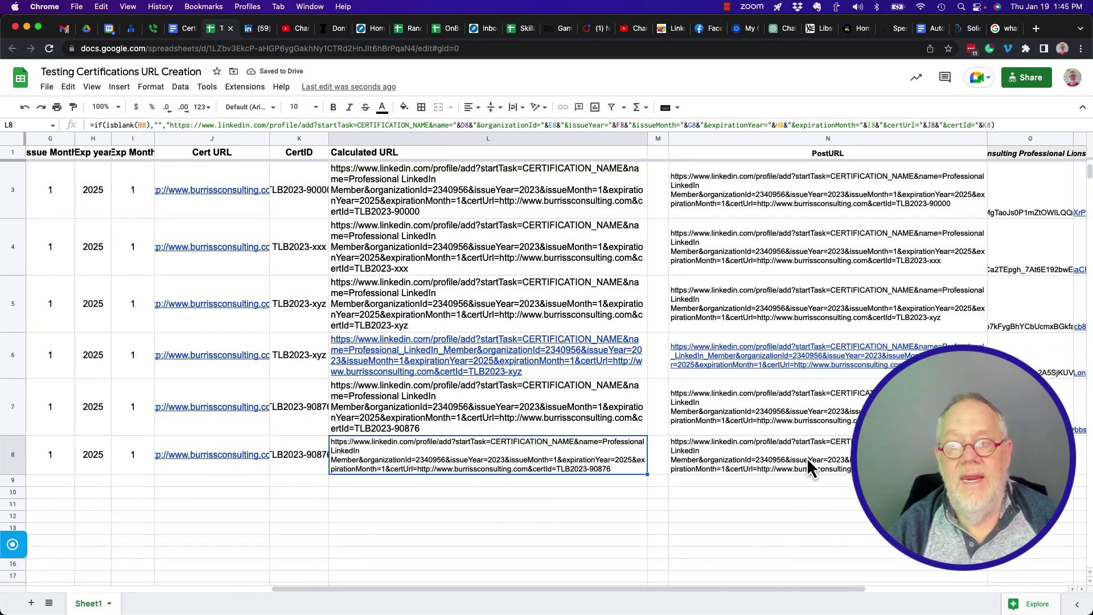
{"action": "left_click", "coordinate": [807, 457]}
{"action": "key", "text": "super+c"}
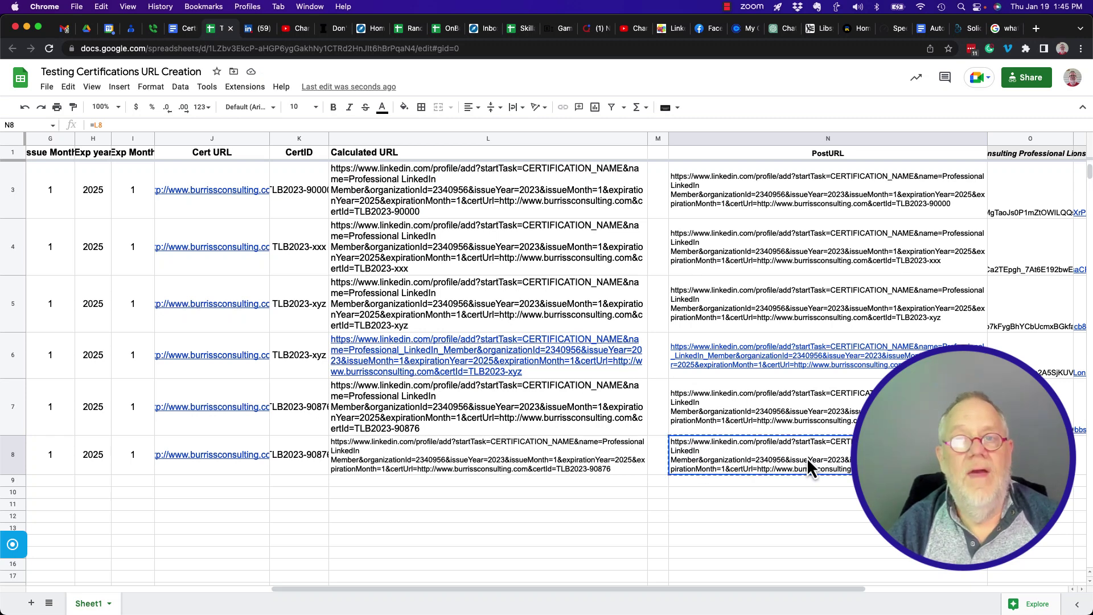